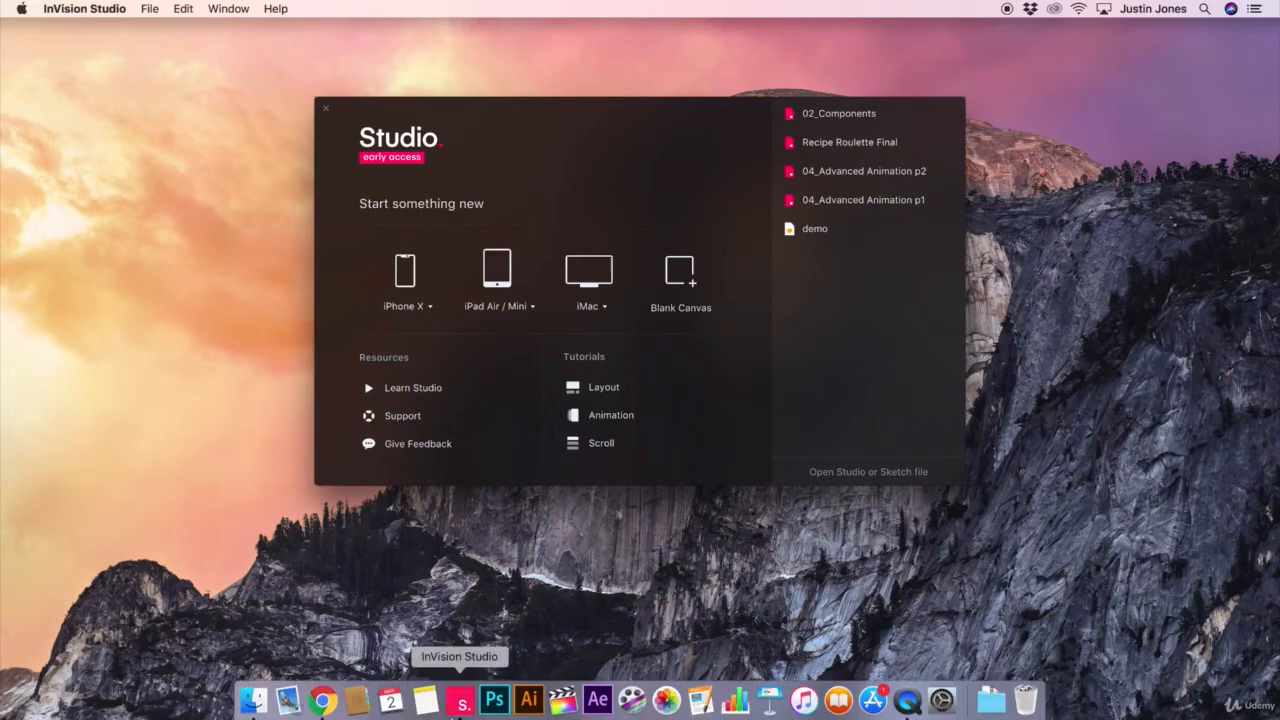
# Examine the device presets offered for iPhone, iPad and iMac when starting something new
pyautogui.click(322, 699)
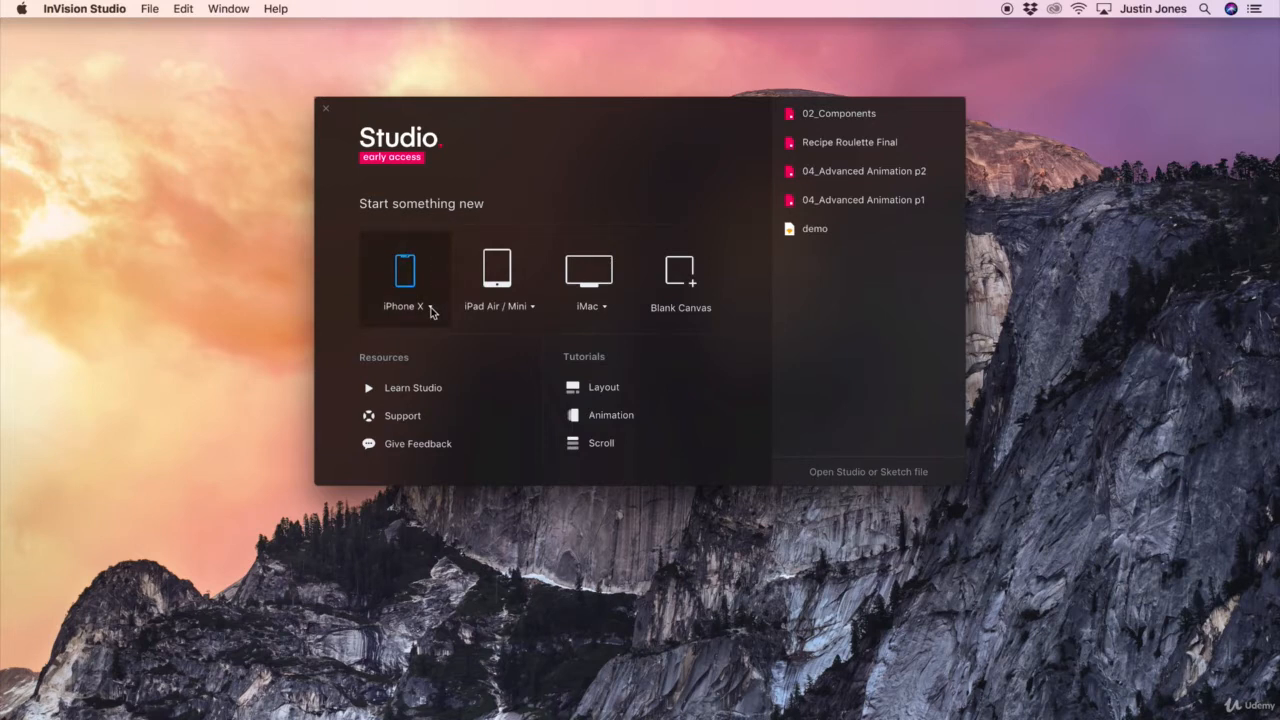
pyautogui.click(432, 312)
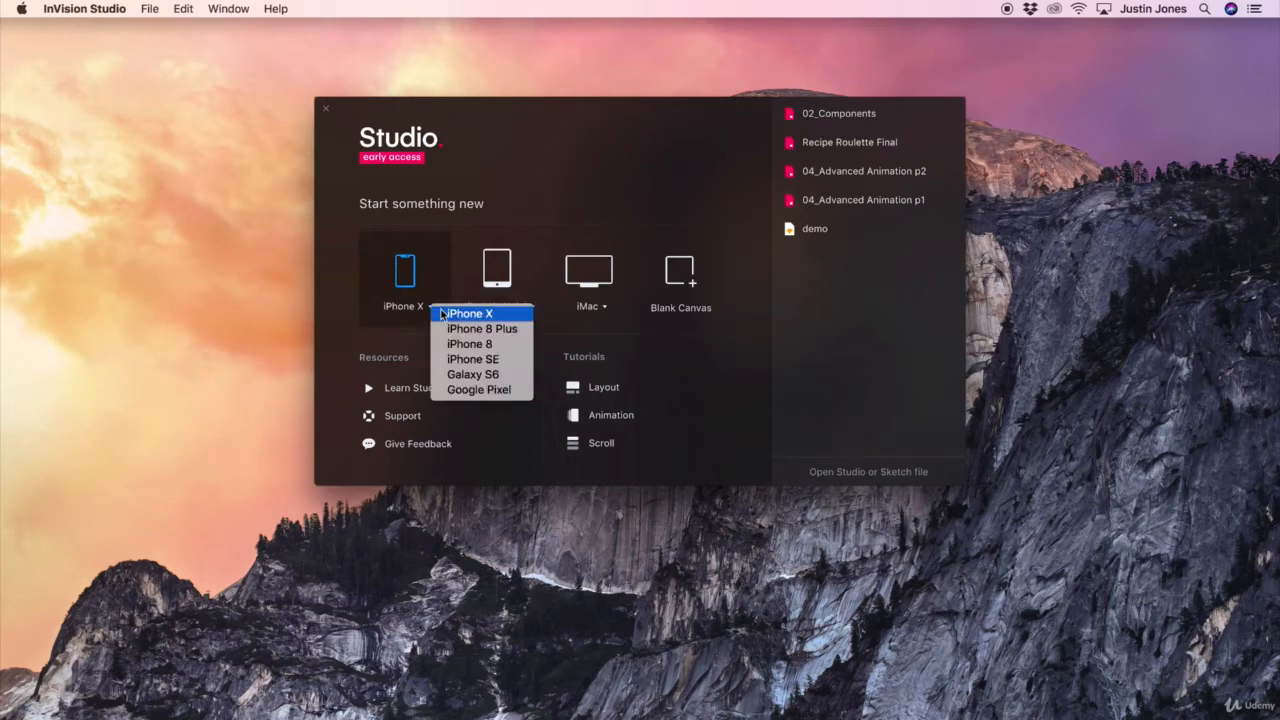
pyautogui.click(493, 313)
pyautogui.click(530, 312)
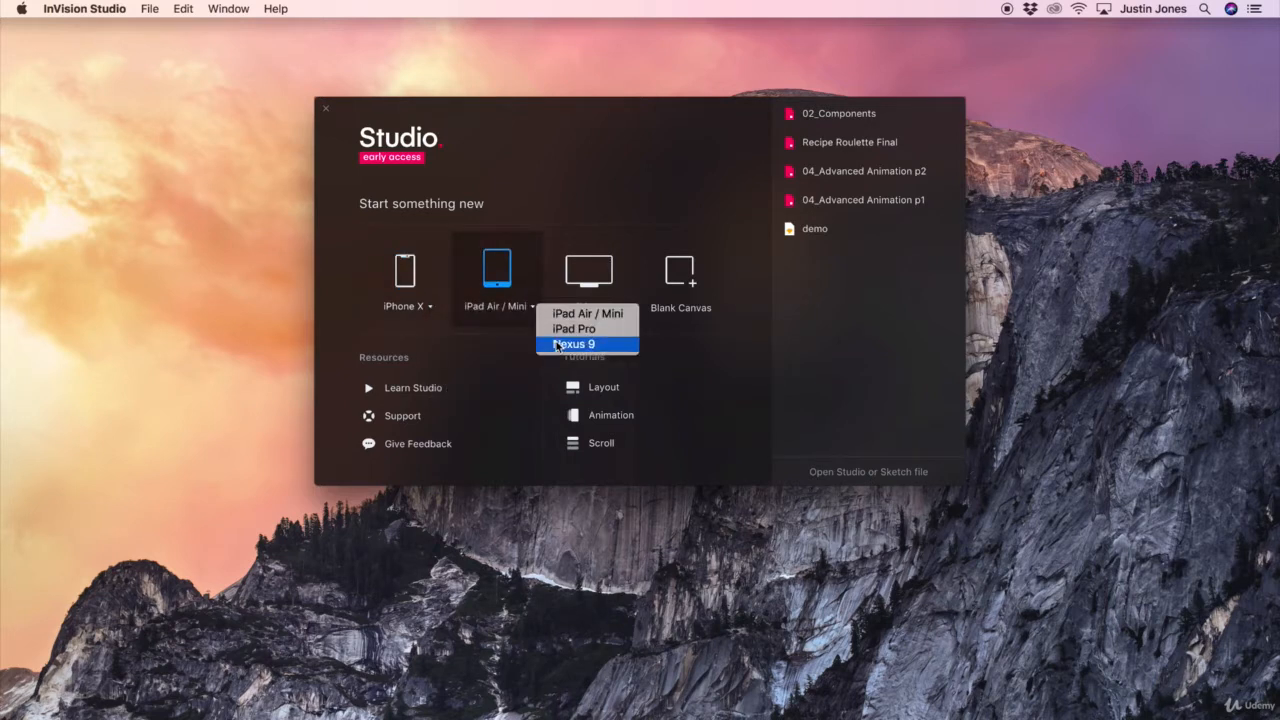
pyautogui.click(604, 300)
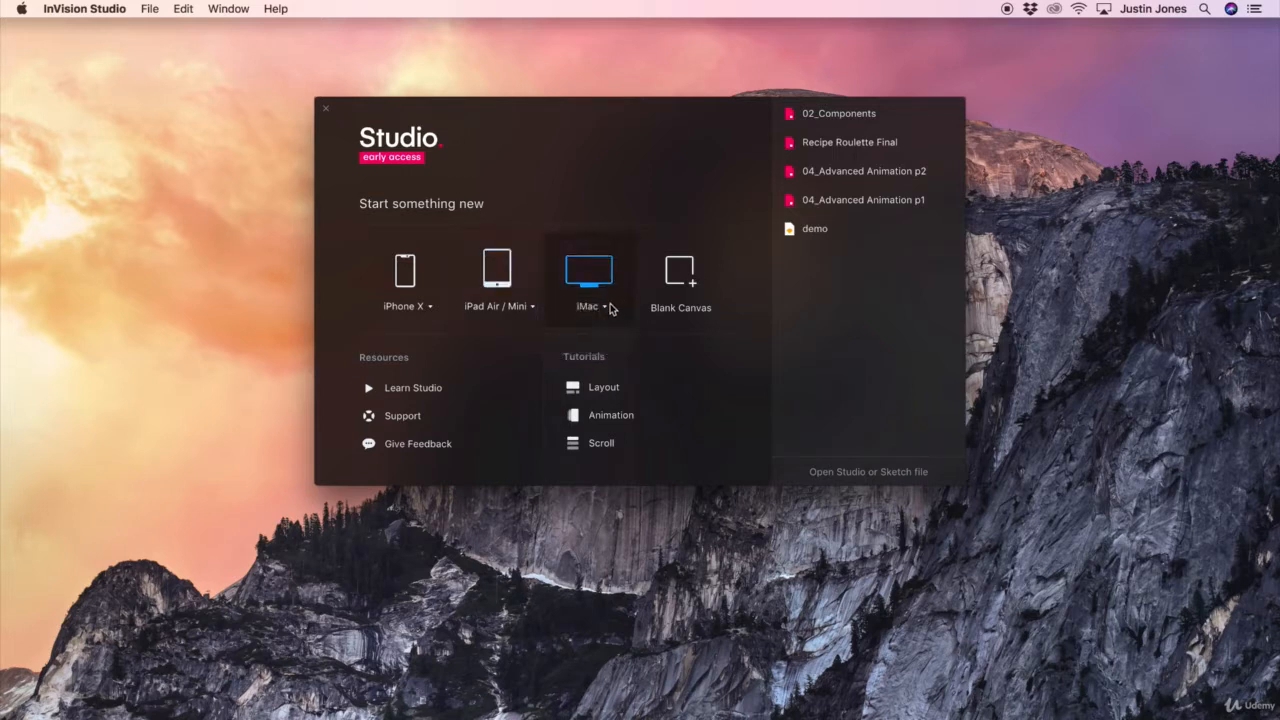
pyautogui.click(607, 306)
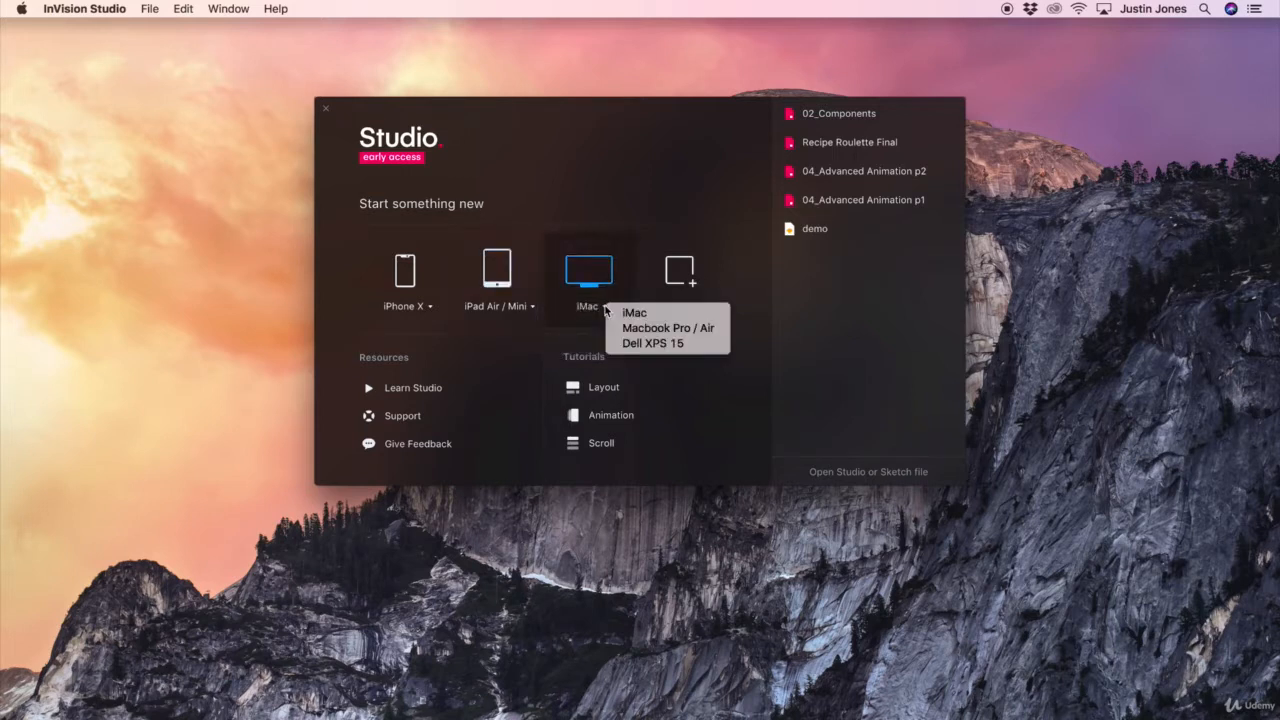
pyautogui.click(745, 300)
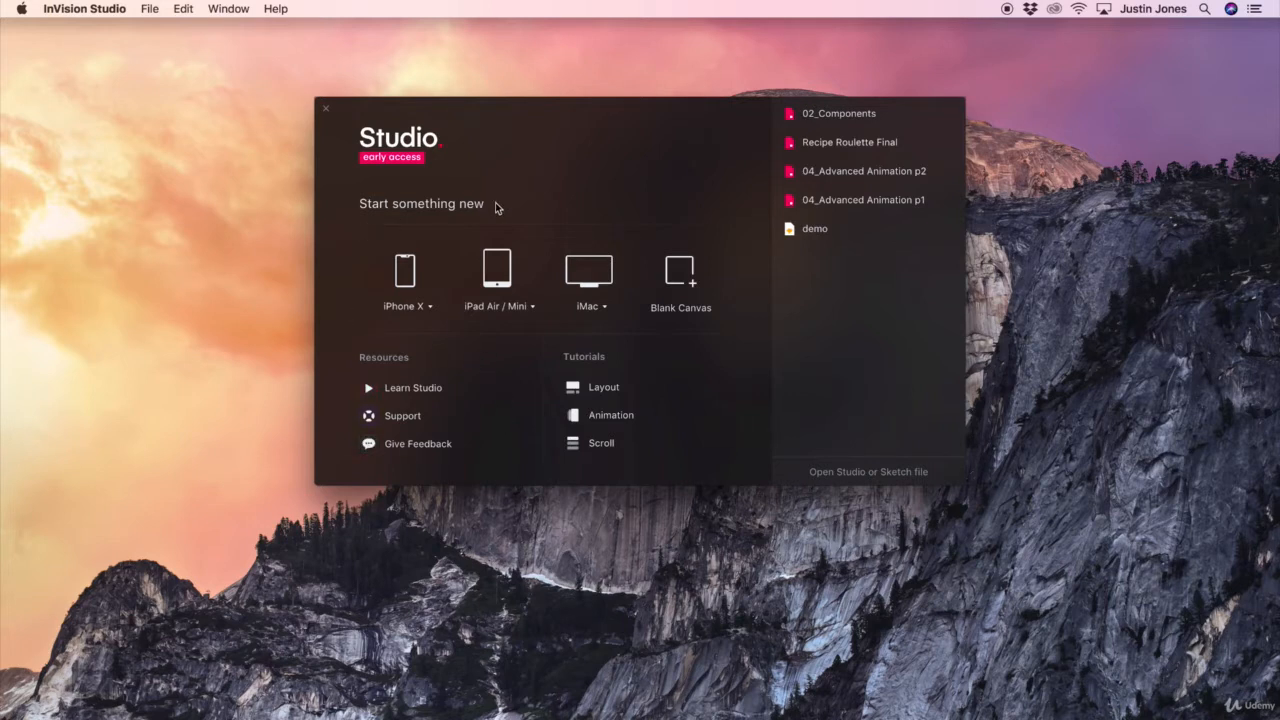
# Start a new iPad Air / Mini design and enlarge its window to fill the screen
pyautogui.click(500, 263)
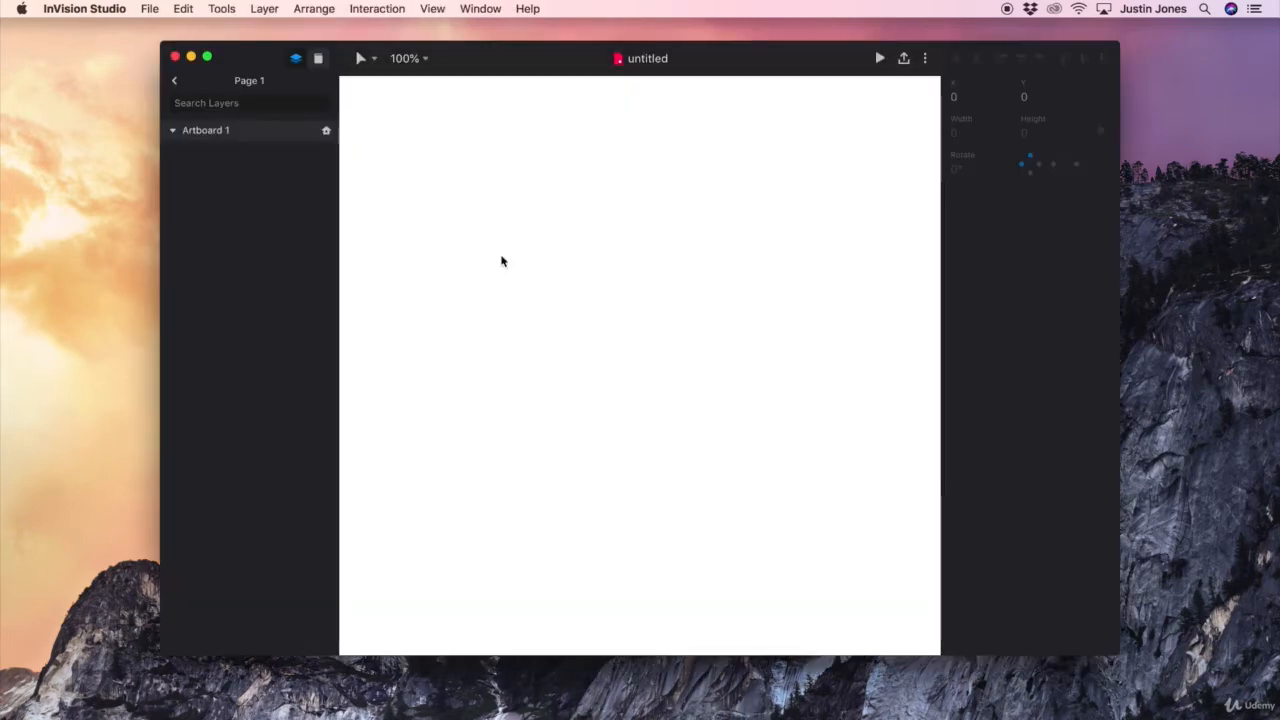
pyautogui.moveTo(486, 54); pyautogui.dragTo(326, 12)
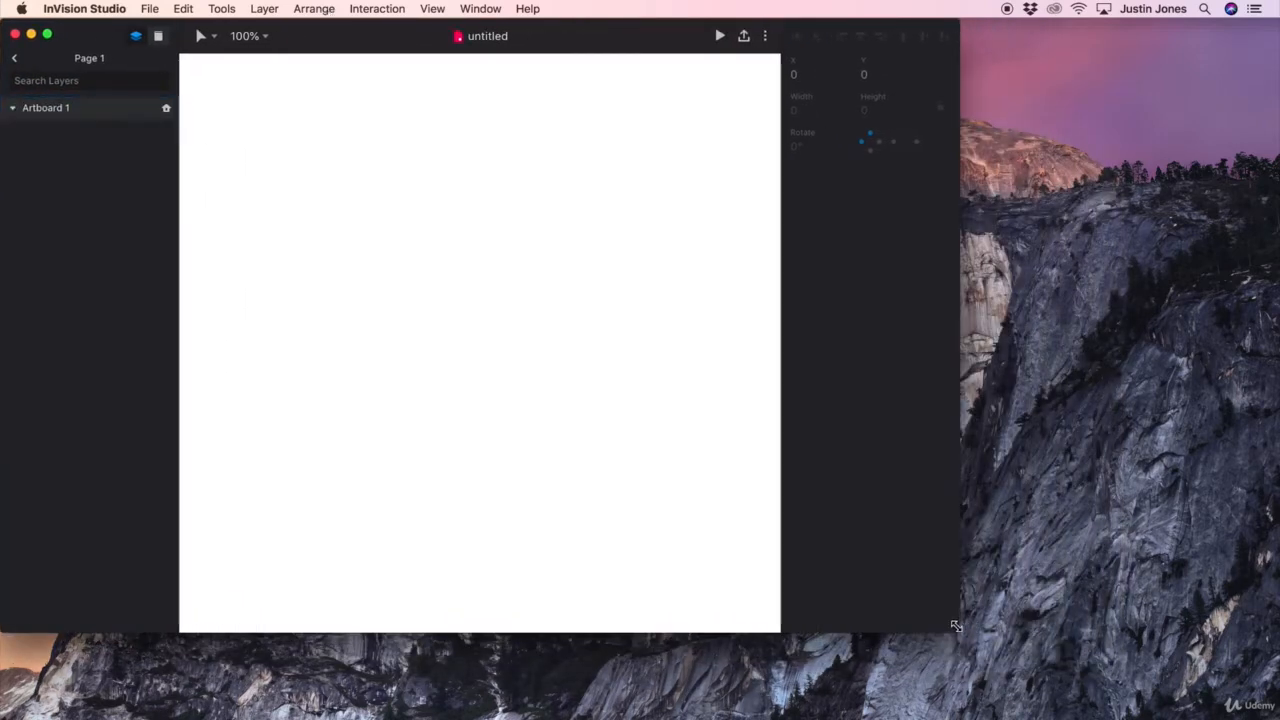
pyautogui.moveTo(958, 630); pyautogui.dragTo(1252, 718)
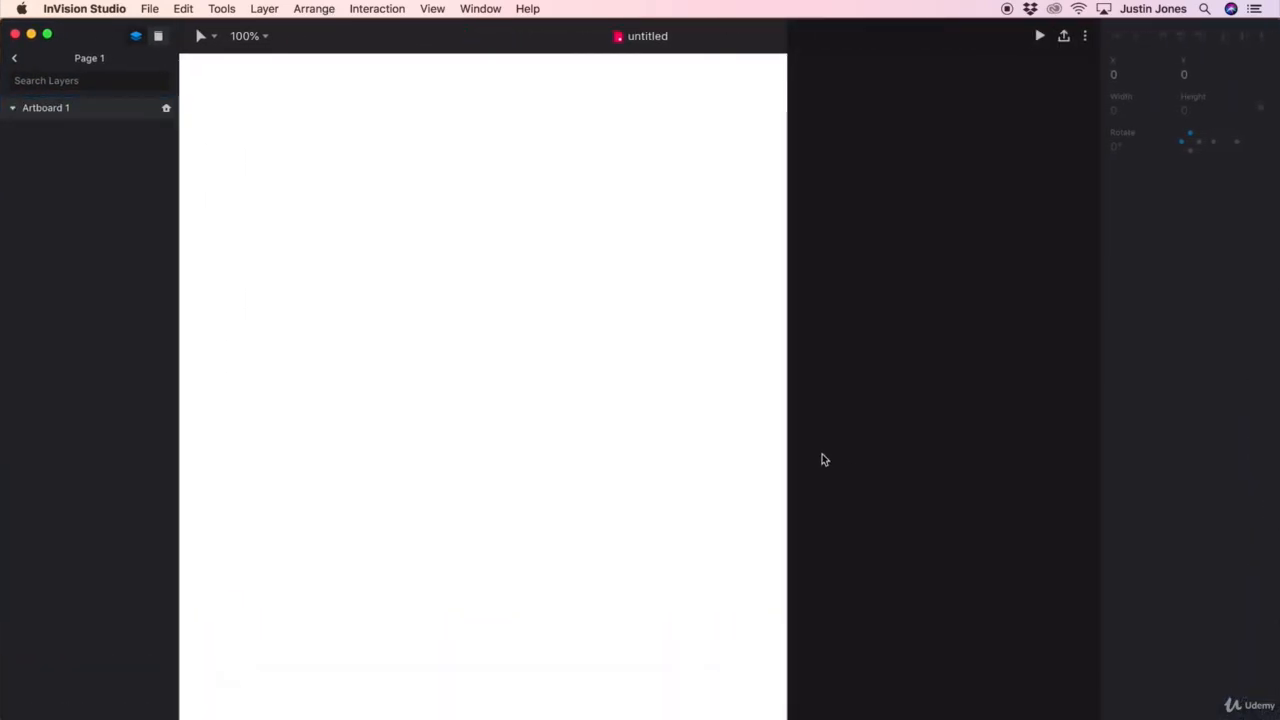
# Draw a rectangle about 194×326 px near the artboard's top and a larger one about 364×402 px below it
pyautogui.keyDown('alt'); pyautogui.click(741, 435); pyautogui.keyUp('alt')
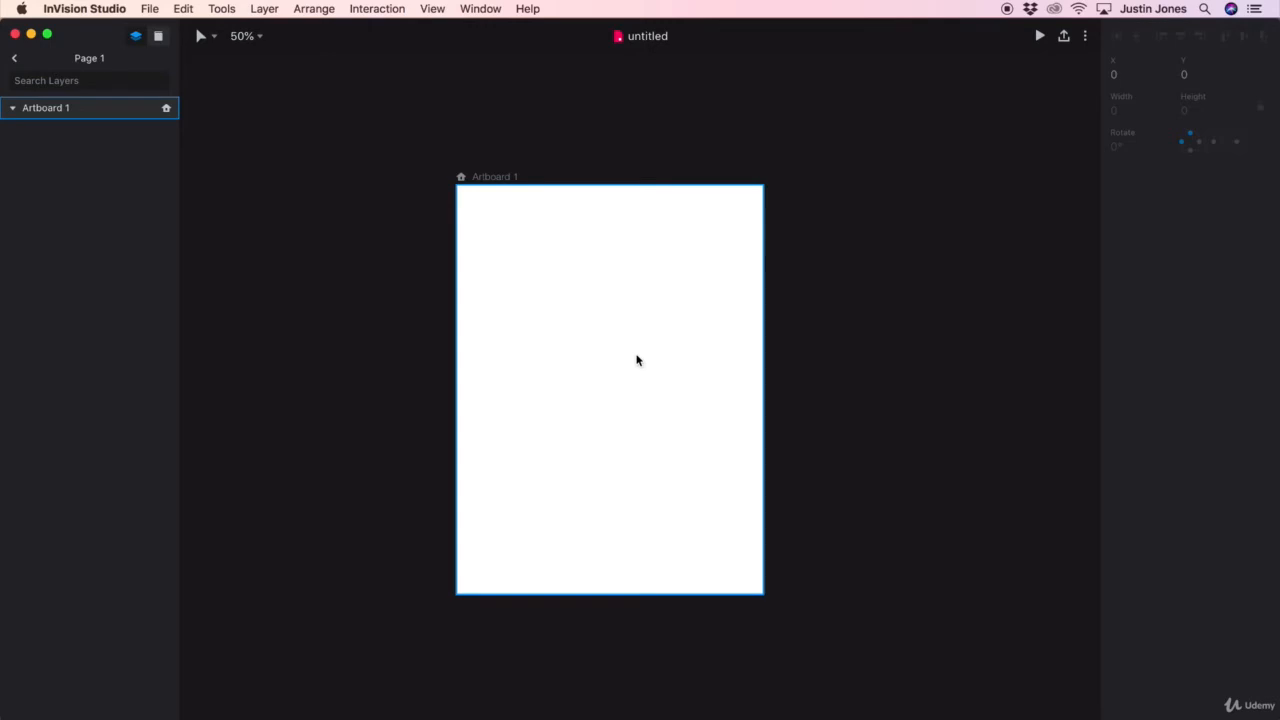
pyautogui.click(637, 360)
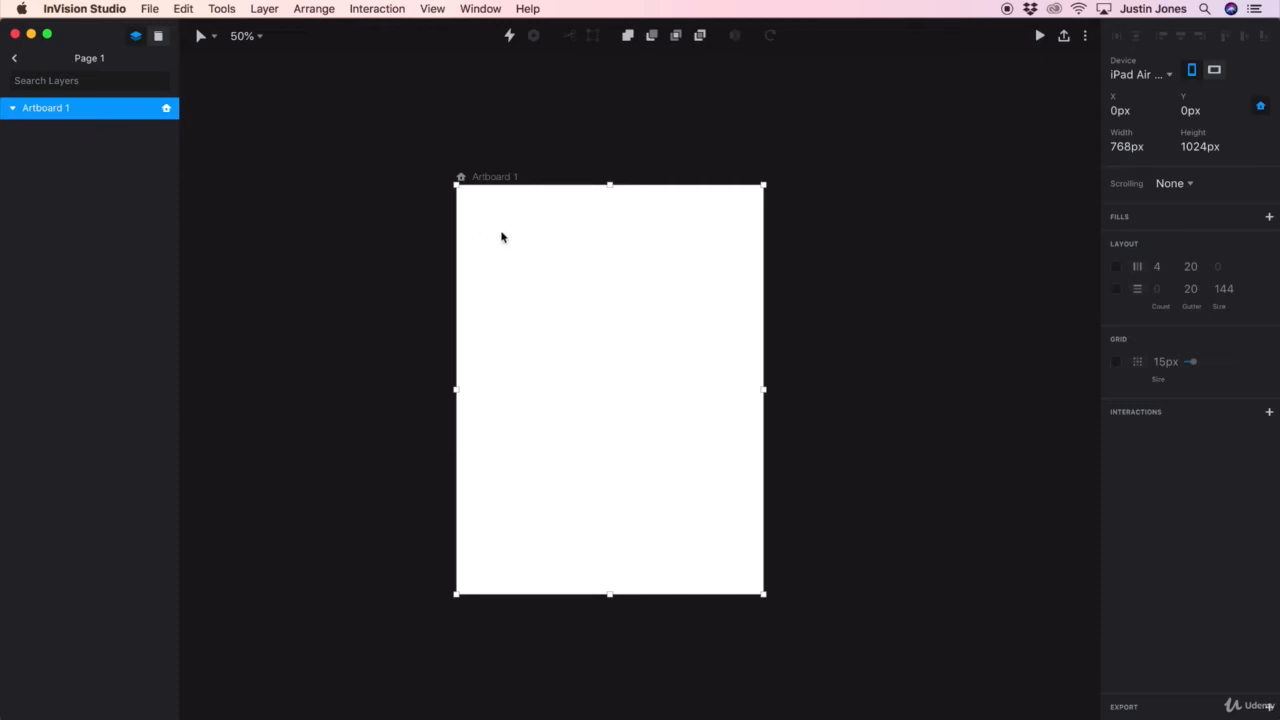
pyautogui.press('r')
pyautogui.moveTo(504, 231); pyautogui.dragTo(581, 360)
pyautogui.press('r')
pyautogui.moveTo(489, 414); pyautogui.dragTo(636, 577)
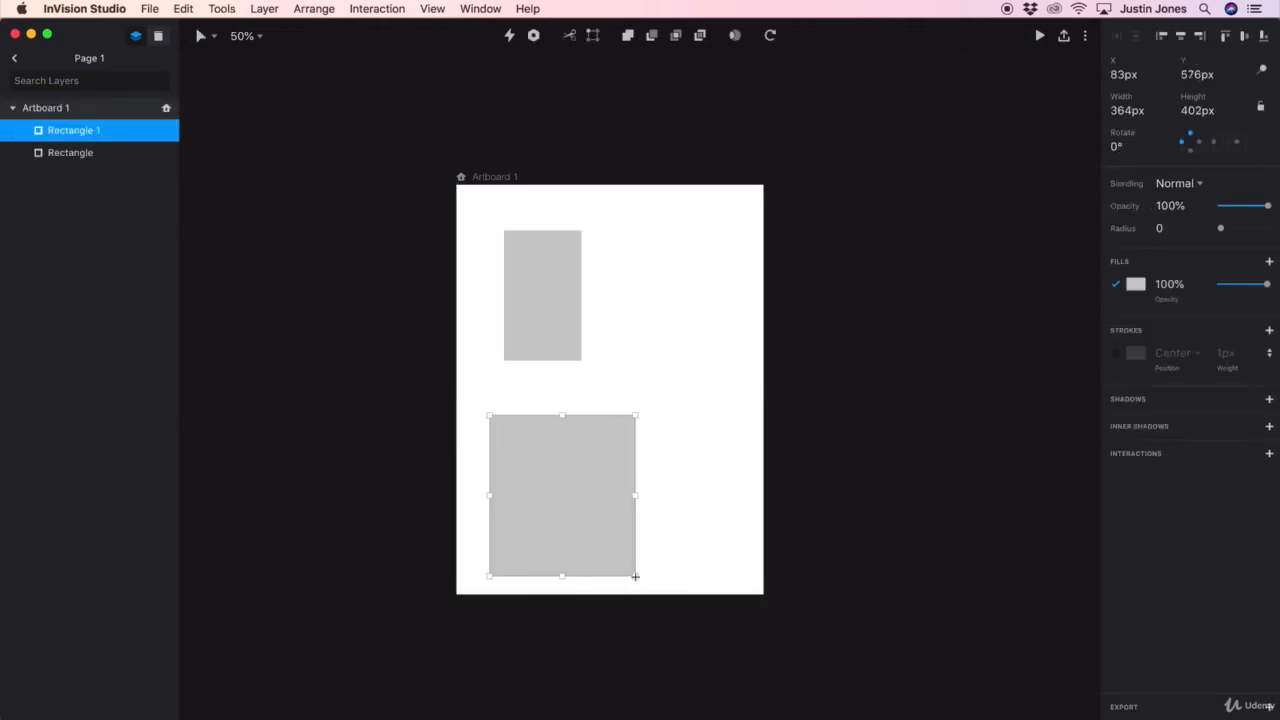
# Select both rectangle layers, group them, and expand the group in the layers list
pyautogui.keyDown('shift'); pyautogui.click(103, 152); pyautogui.keyUp('shift')
pyautogui.press('super+g')
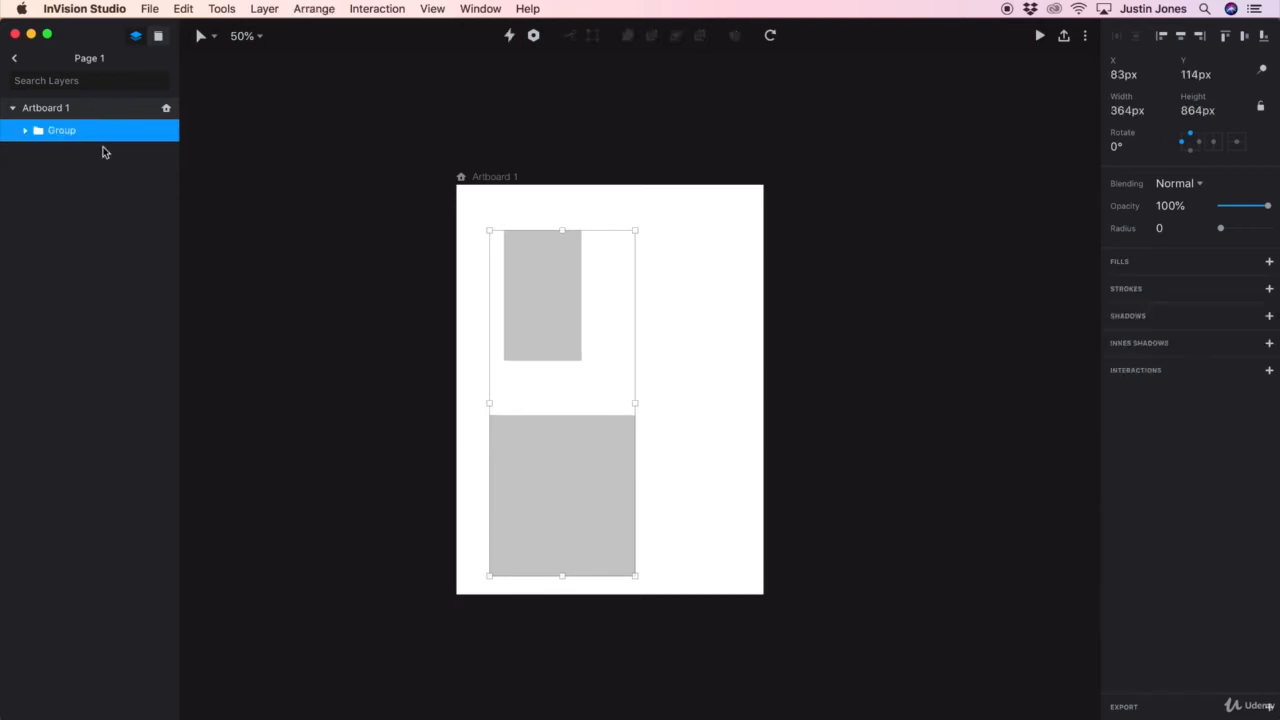
pyautogui.click(25, 130)
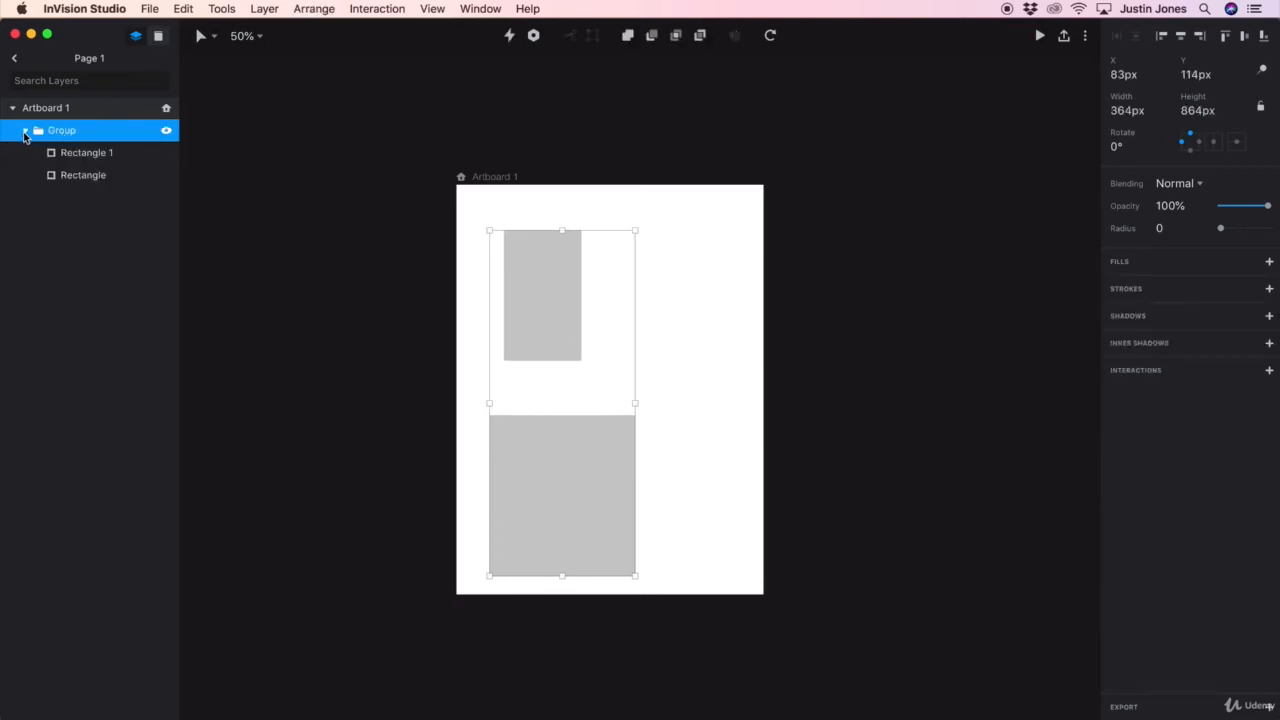
pyautogui.click(25, 130)
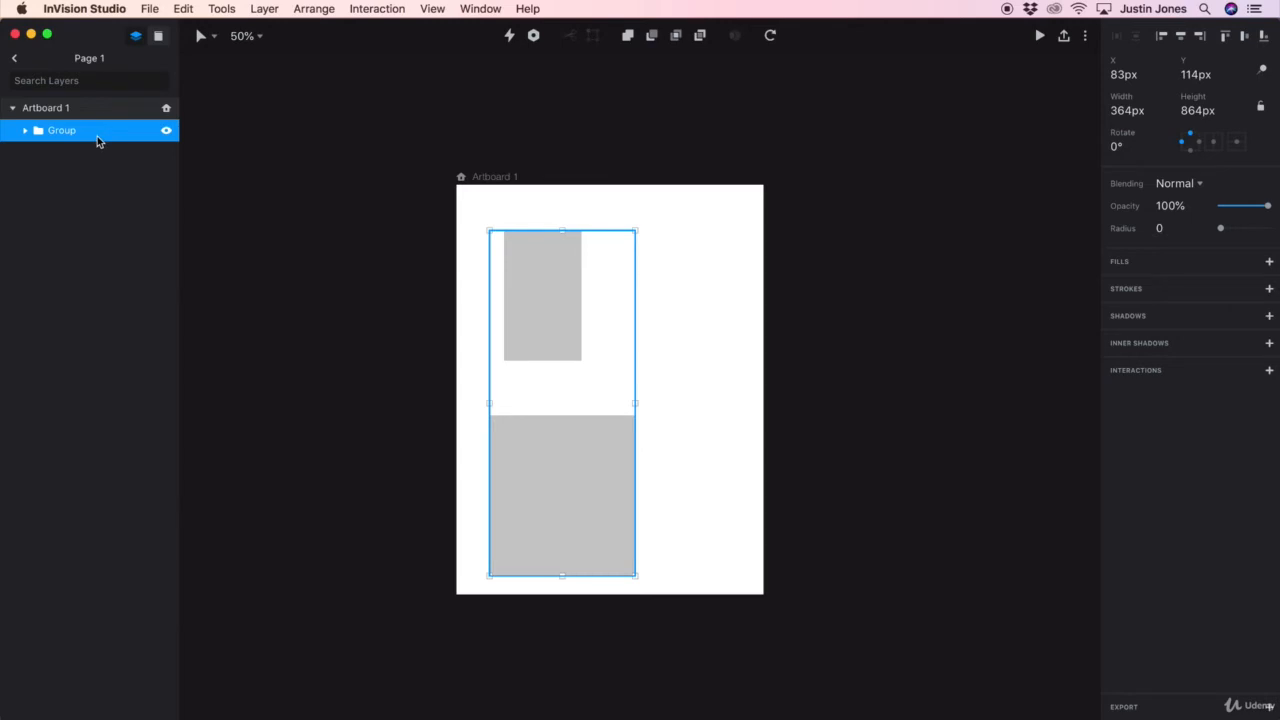
pyautogui.press('super+z')
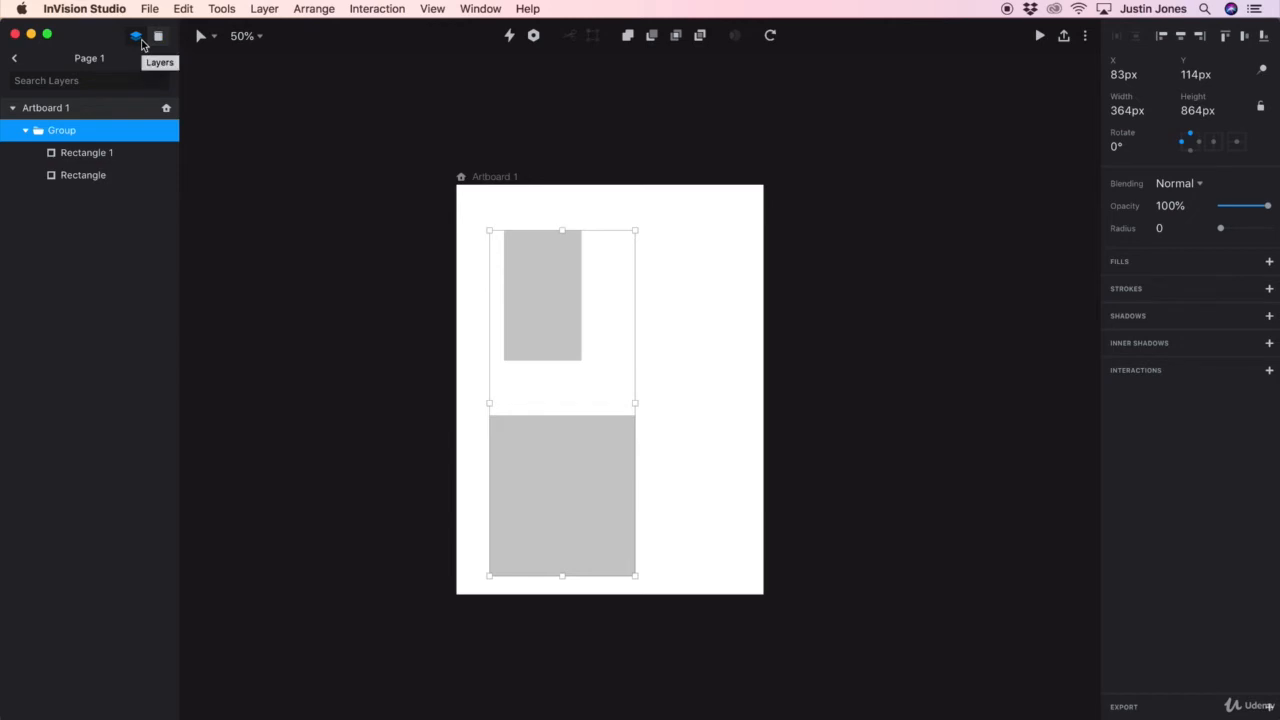
# Explore the component library panel, the tool and zoom menus, and the more-options menu
pyautogui.click(159, 38)
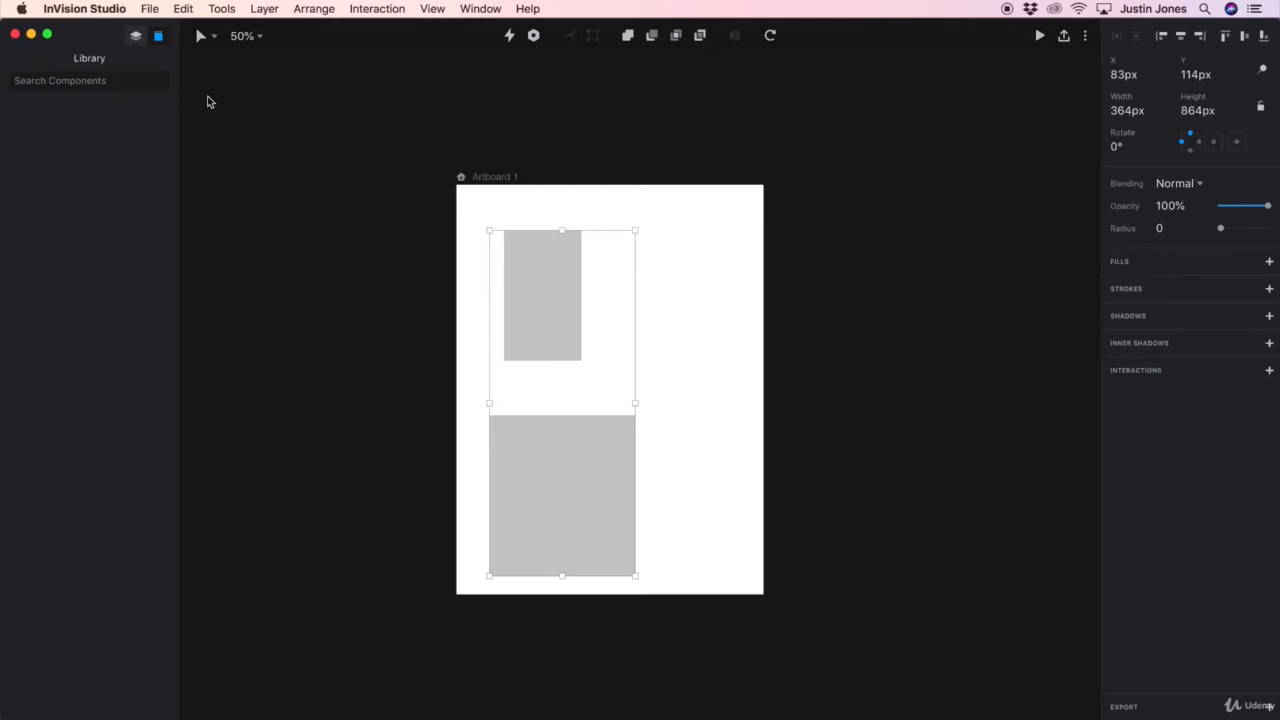
pyautogui.click(211, 38)
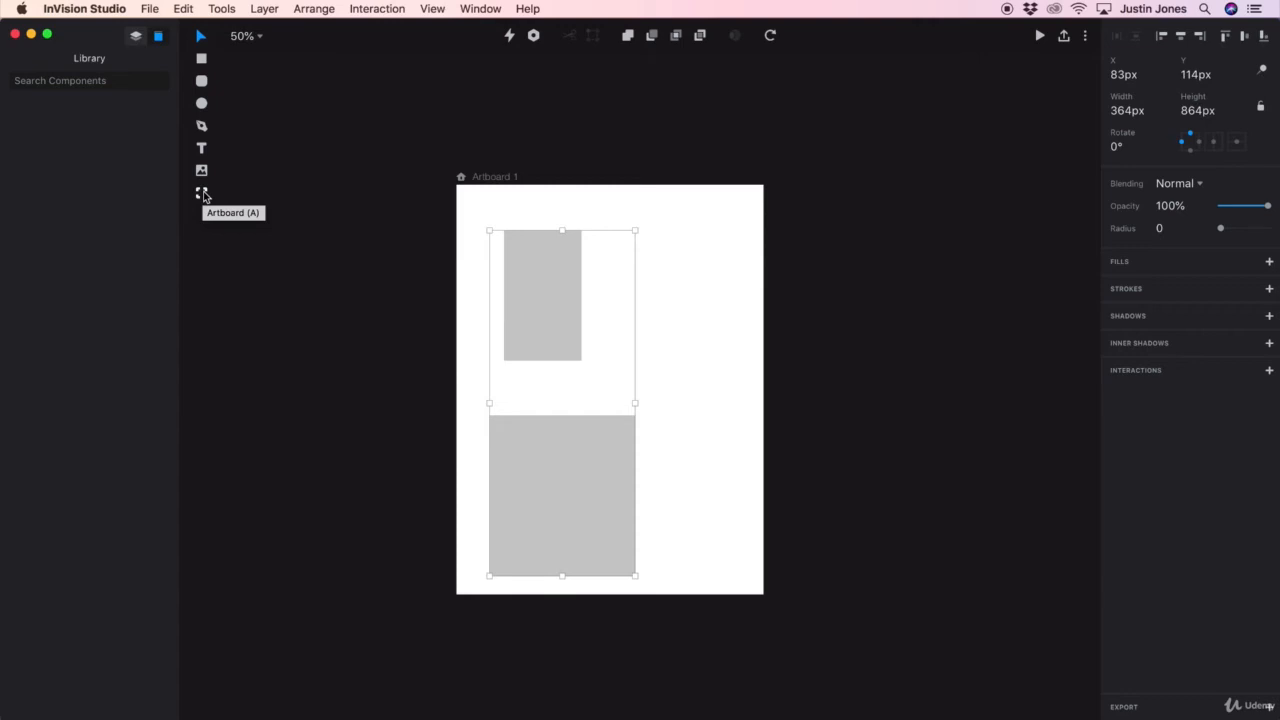
pyautogui.click(258, 36)
pyautogui.click(451, 53)
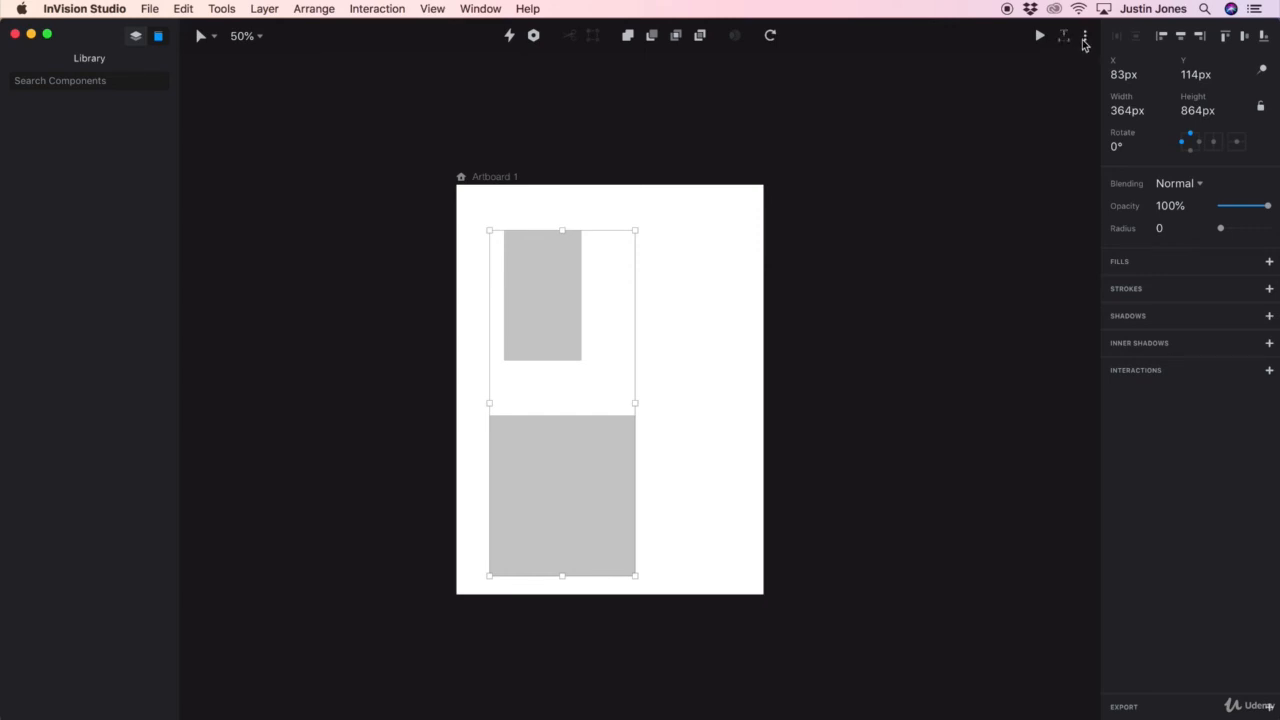
pyautogui.click(1086, 38)
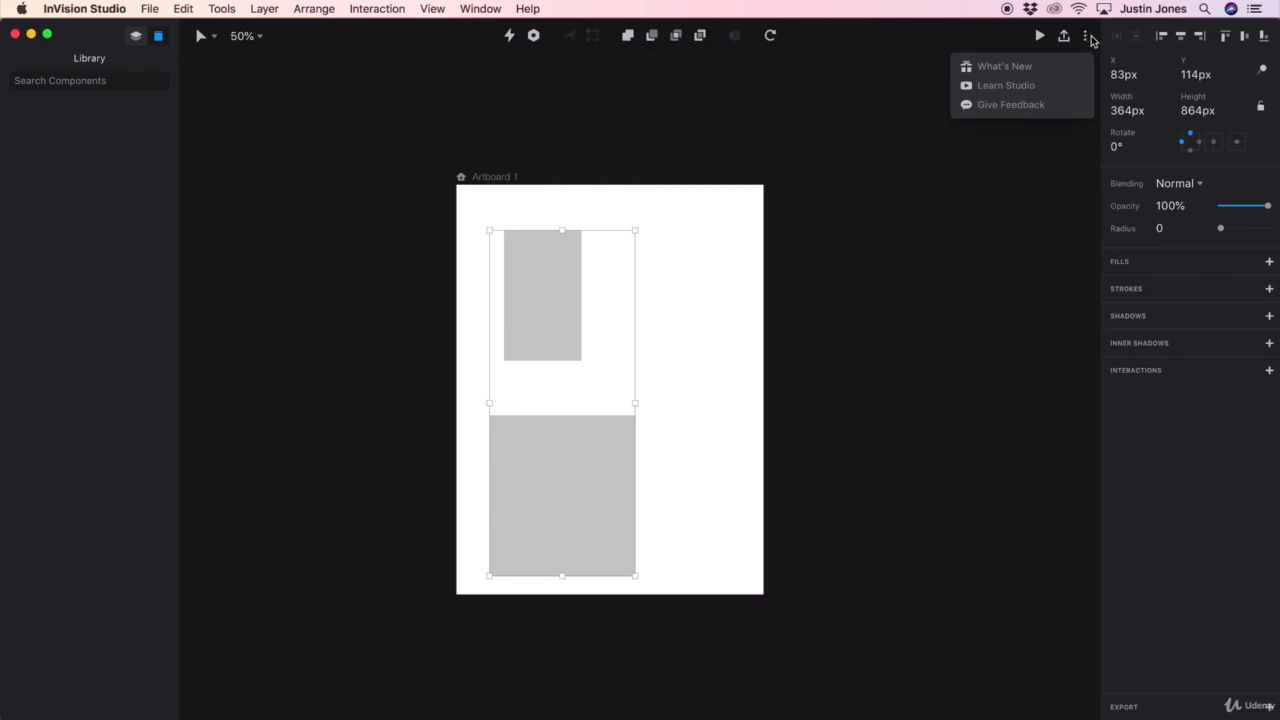
pyautogui.click(1091, 40)
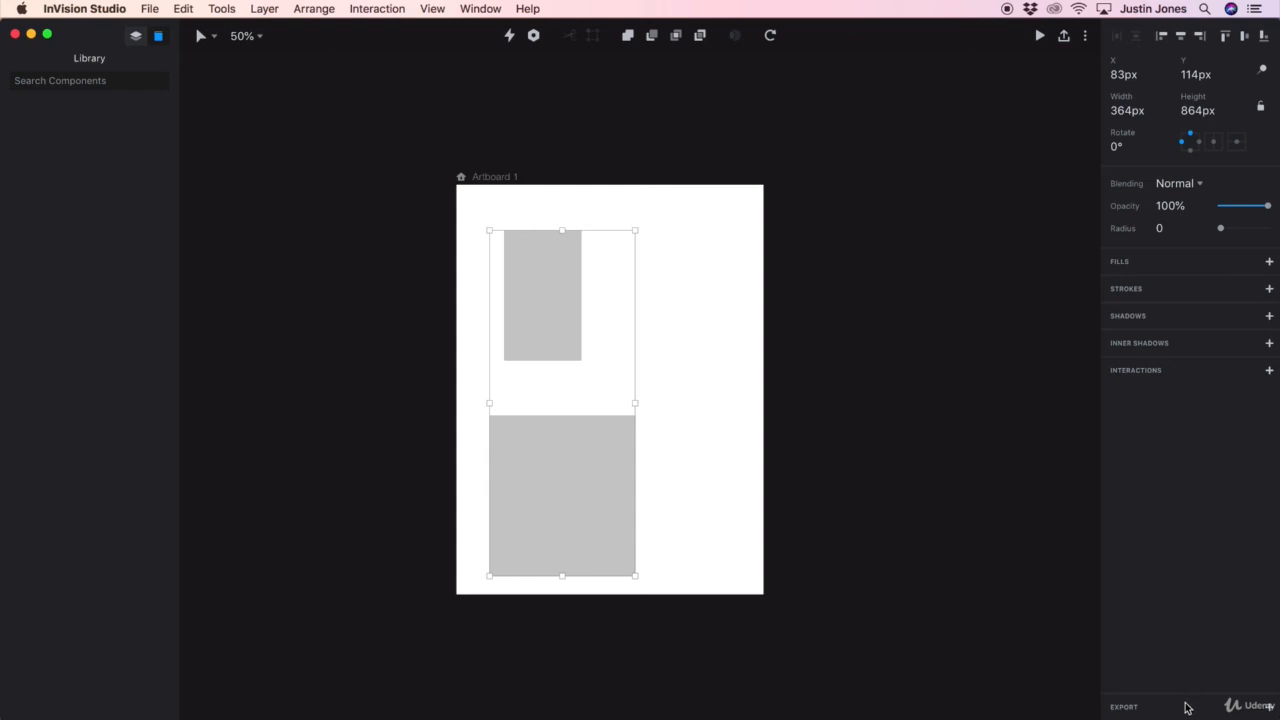
# Select the top rectangle inside the group and add an export setting for it
pyautogui.click(743, 360)
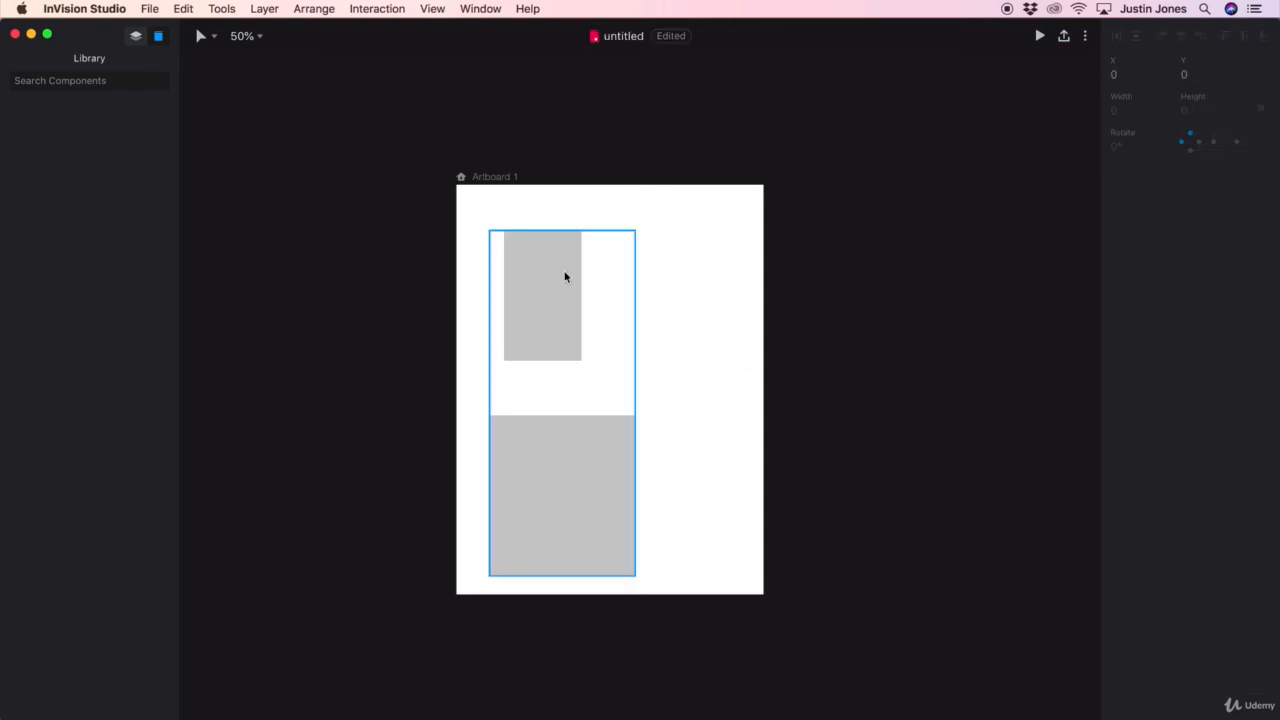
pyautogui.click(566, 277)
pyautogui.doubleClick(545, 286)
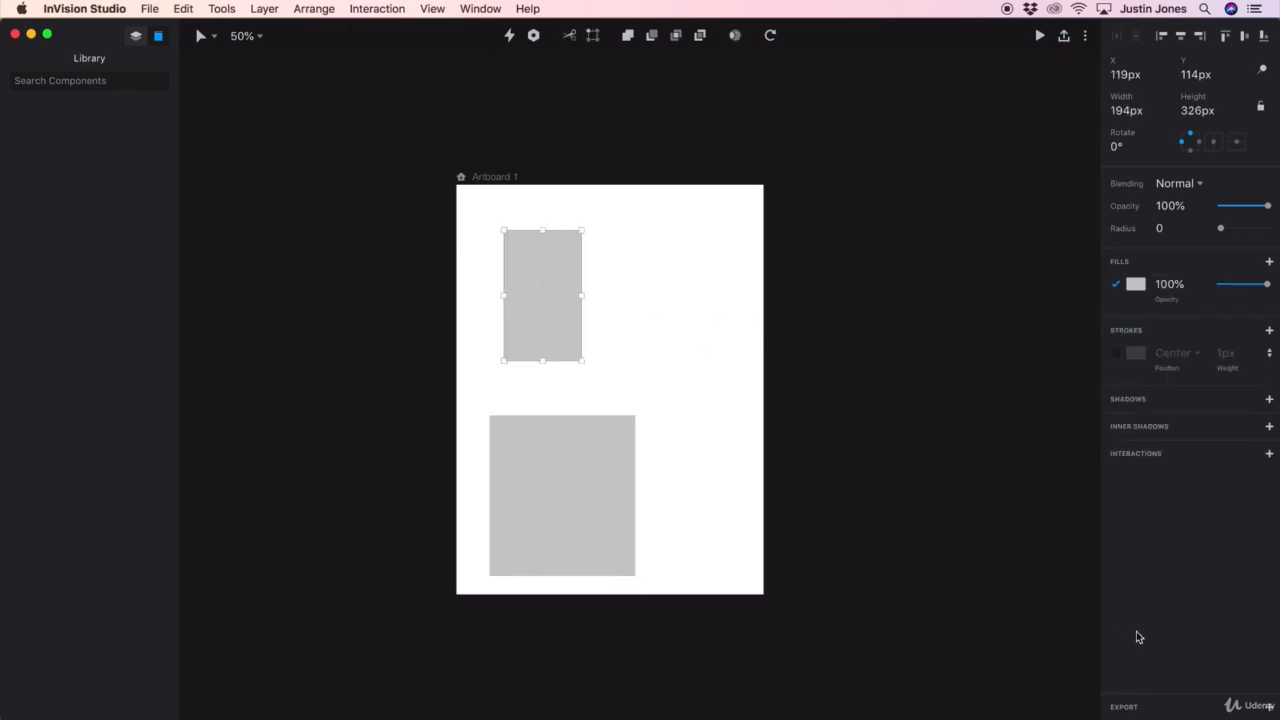
pyautogui.click(1195, 705)
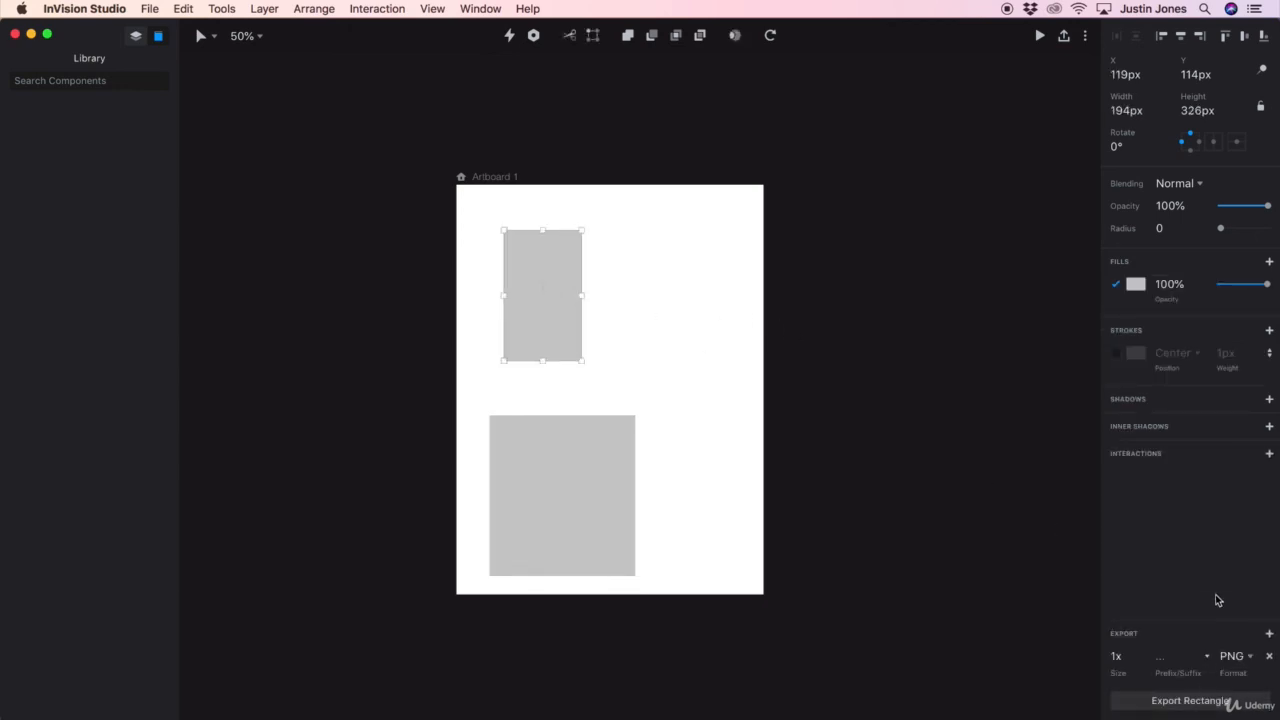